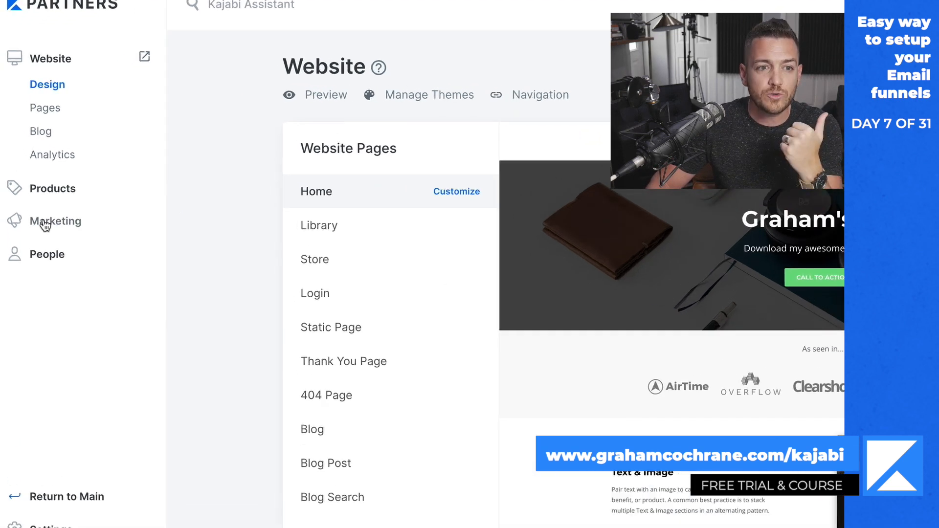
Create a new Email Sequence campaign with the internal title "New Subscriber Sequence".
click(33, 194)
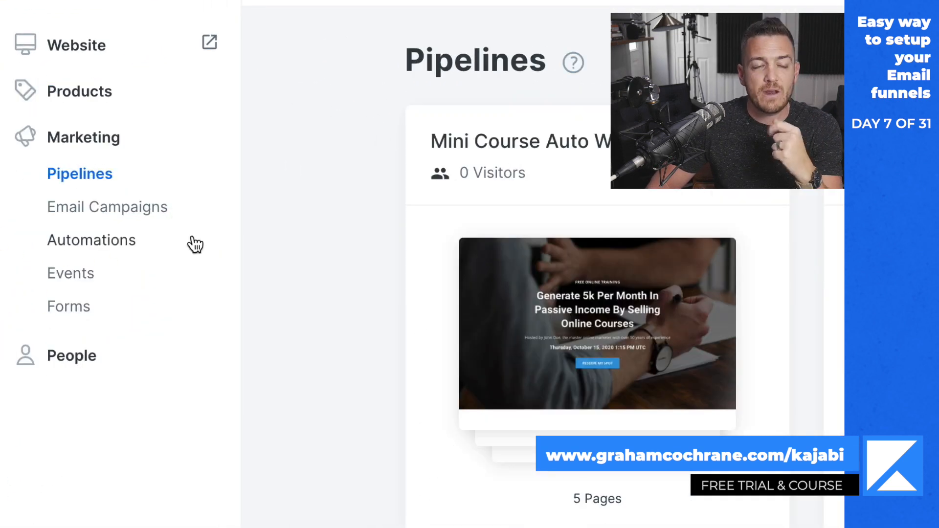
click(147, 208)
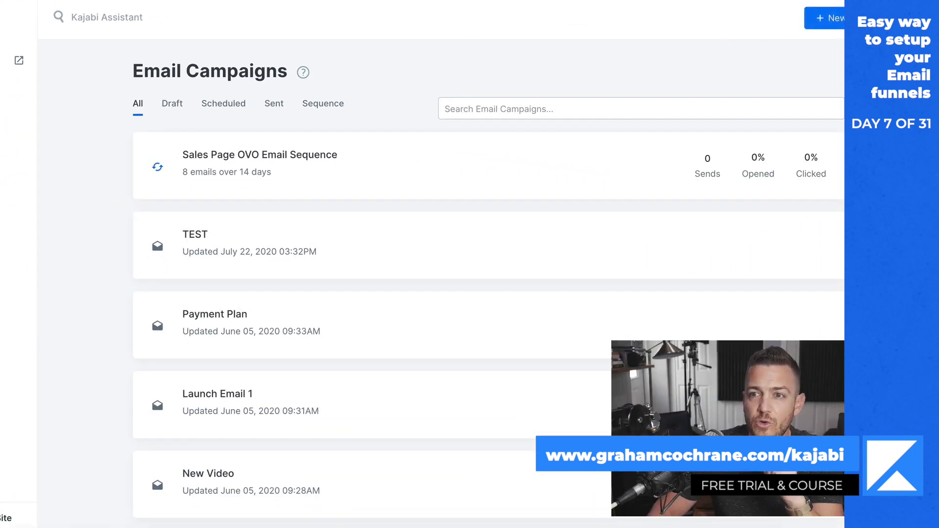
click(832, 18)
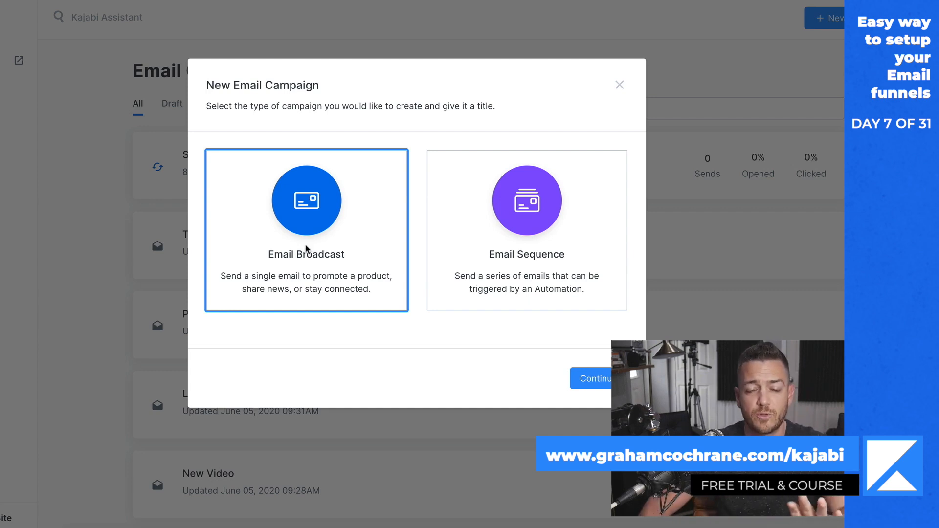
click(526, 272)
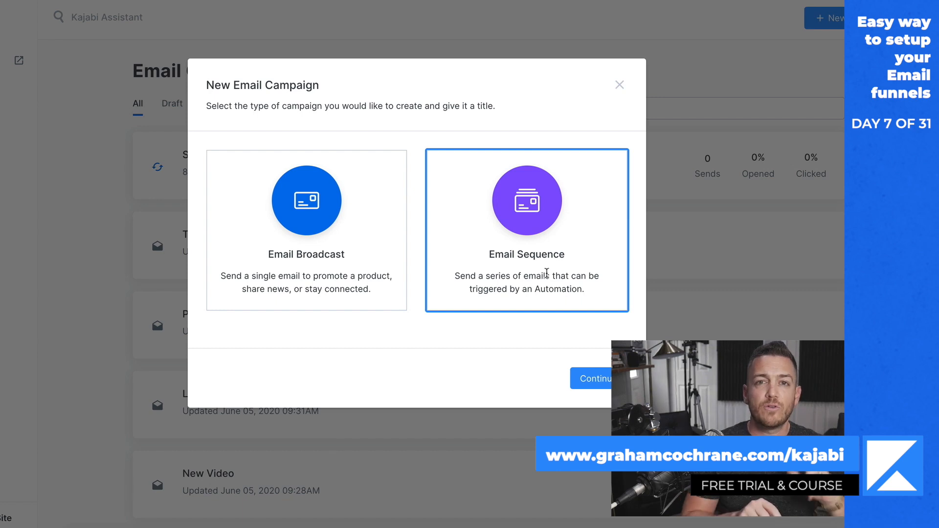
click(546, 274)
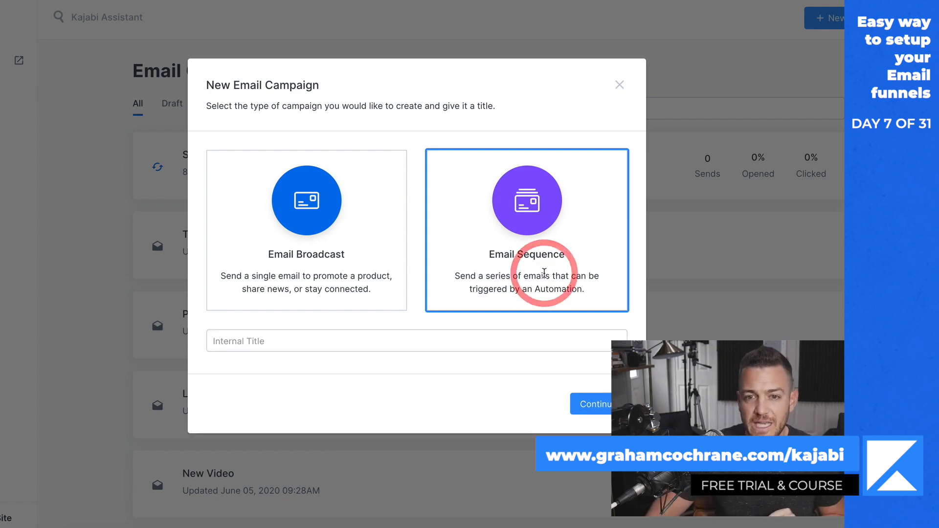
click(390, 340)
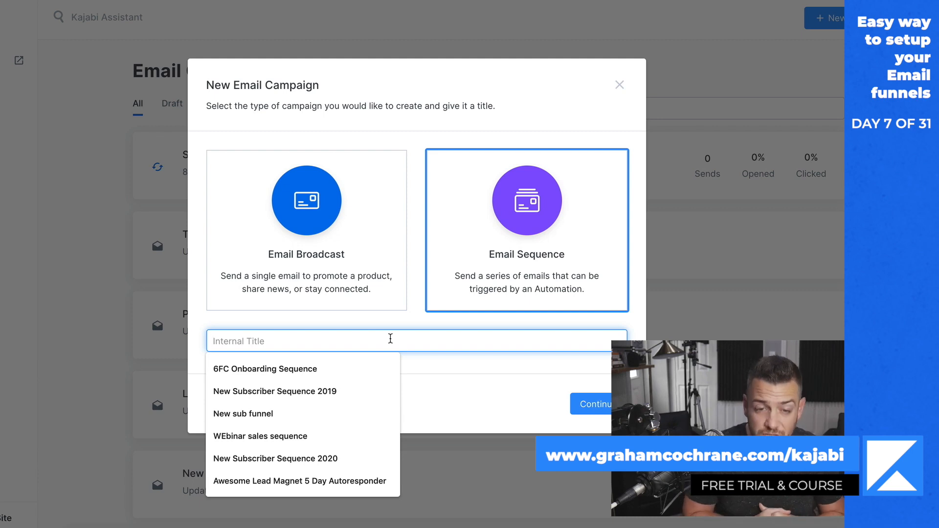
text(New Subscriber Sequence)
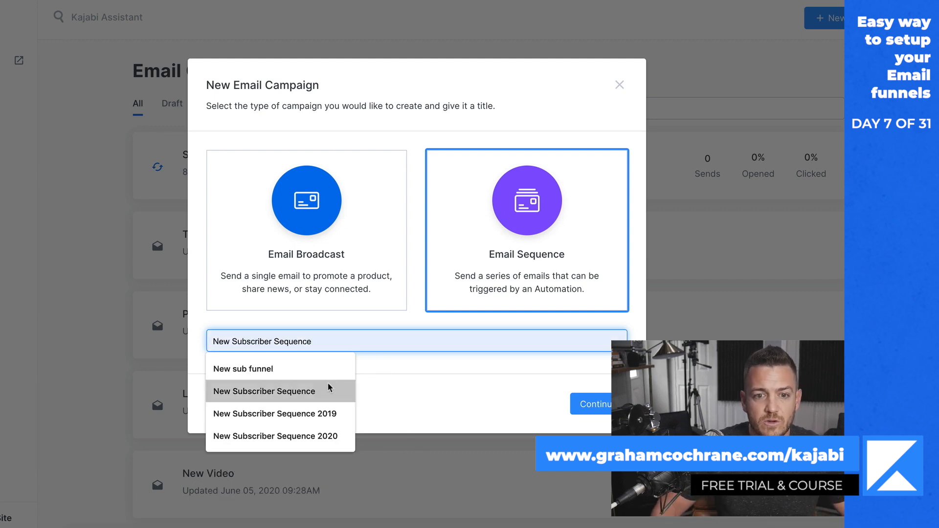
click(327, 386)
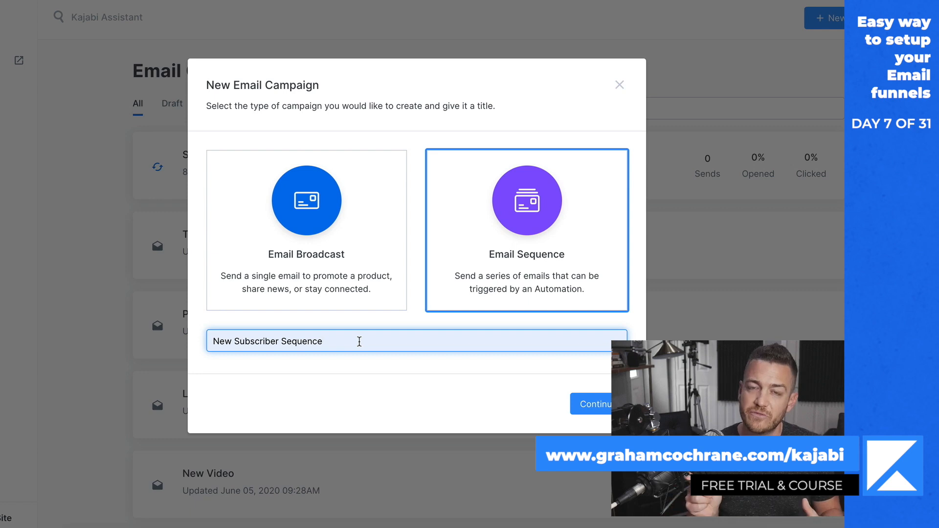
click(582, 405)
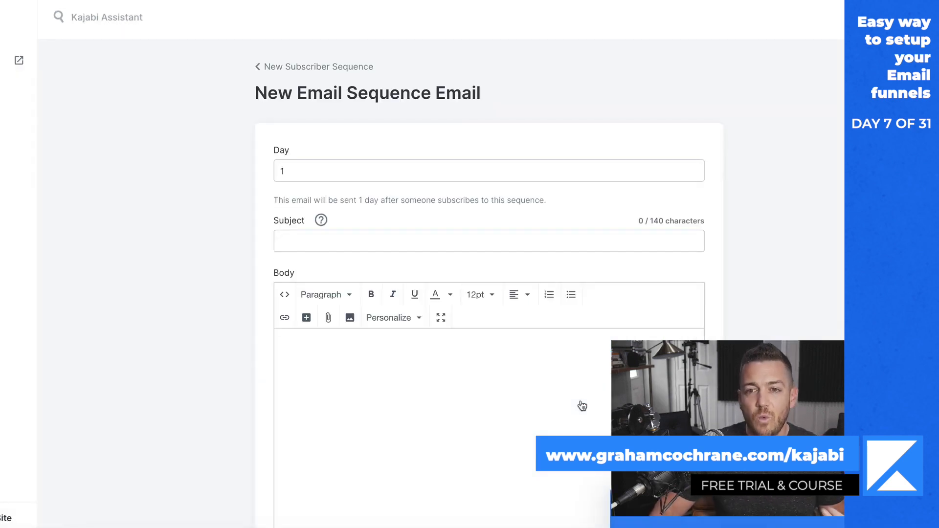
Write the Day 1 email of the sequence with the subject "Email 1" and the body "Welcome friend".
click(350, 236)
text(E)
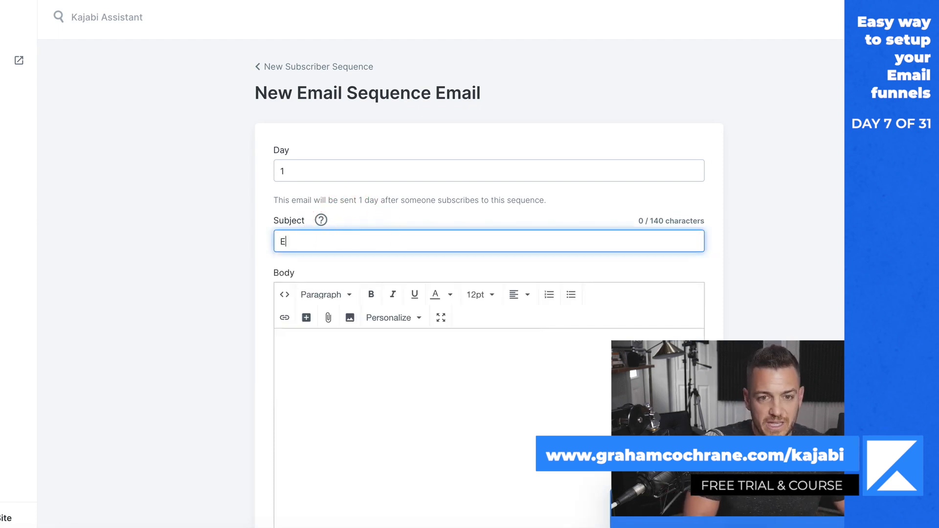
text(mail 1)
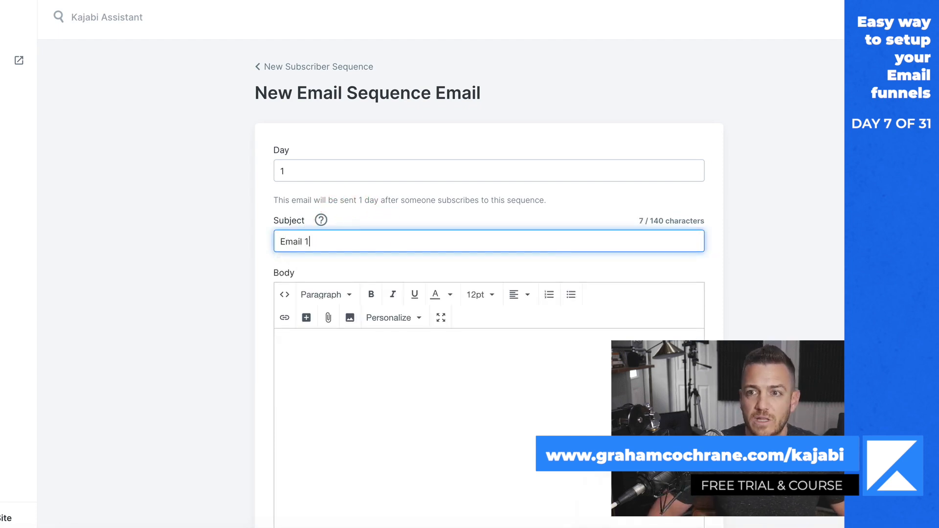
key(Tab)
text(Welcome fr)
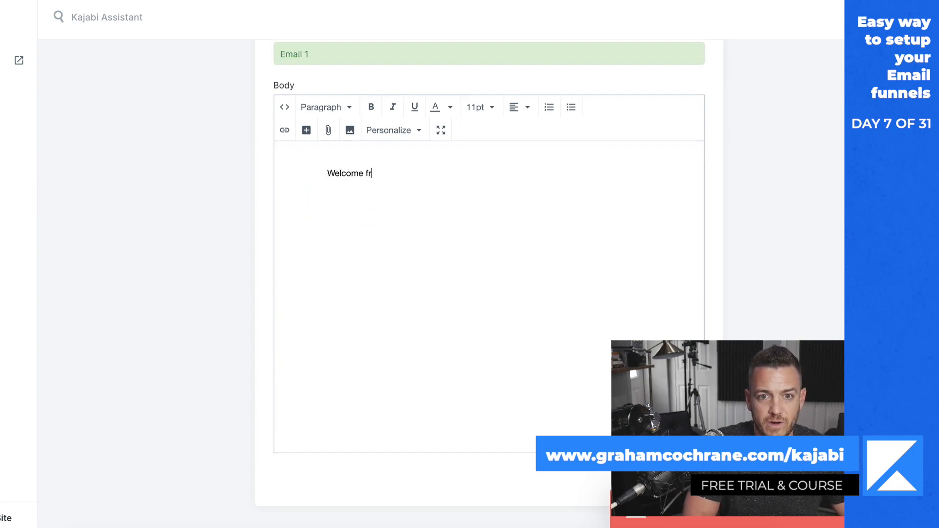
text(iend)
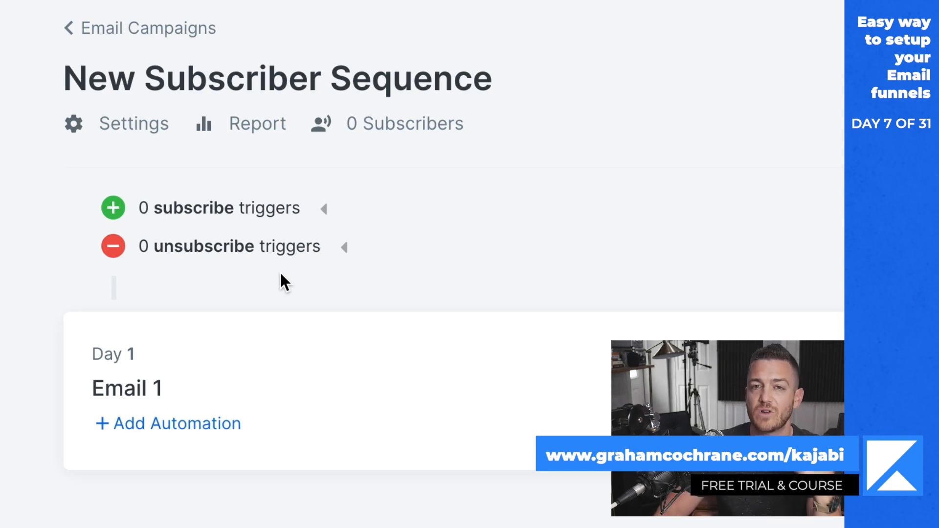
Add a subscribe trigger to New Subscriber Sequence for when the "5 Pound Cheat Sheet OPT IN" form is submitted.
click(283, 210)
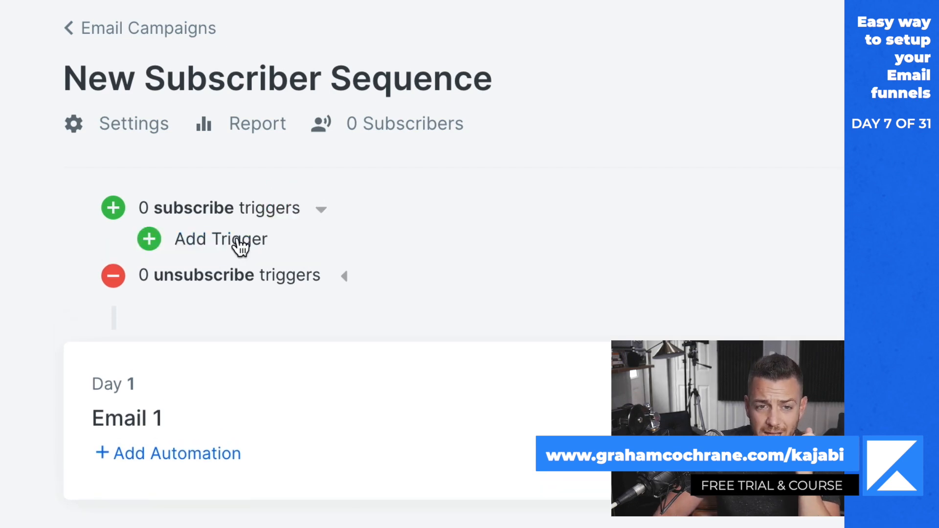
click(237, 236)
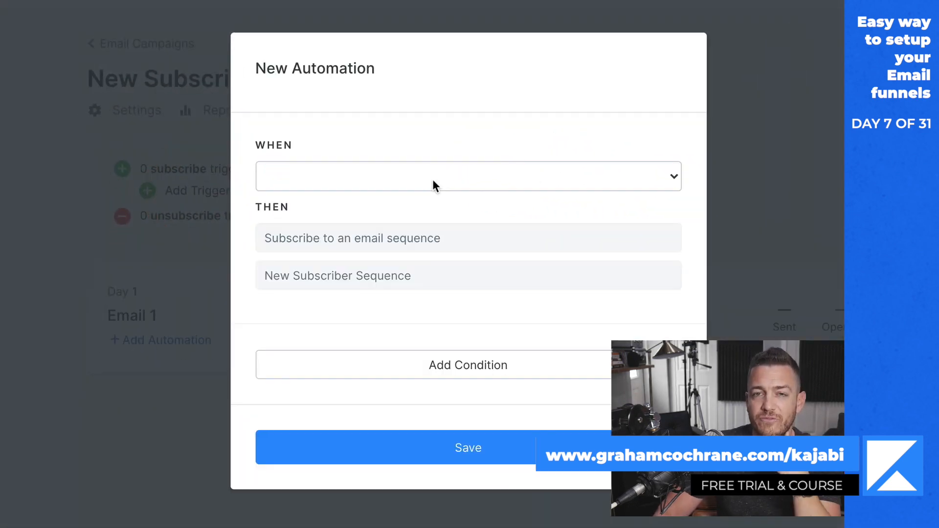
click(433, 181)
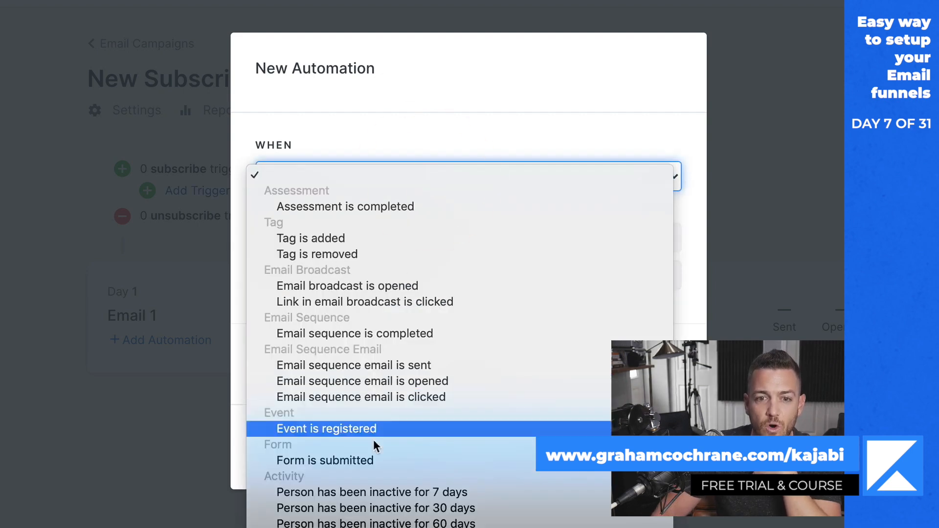
click(373, 455)
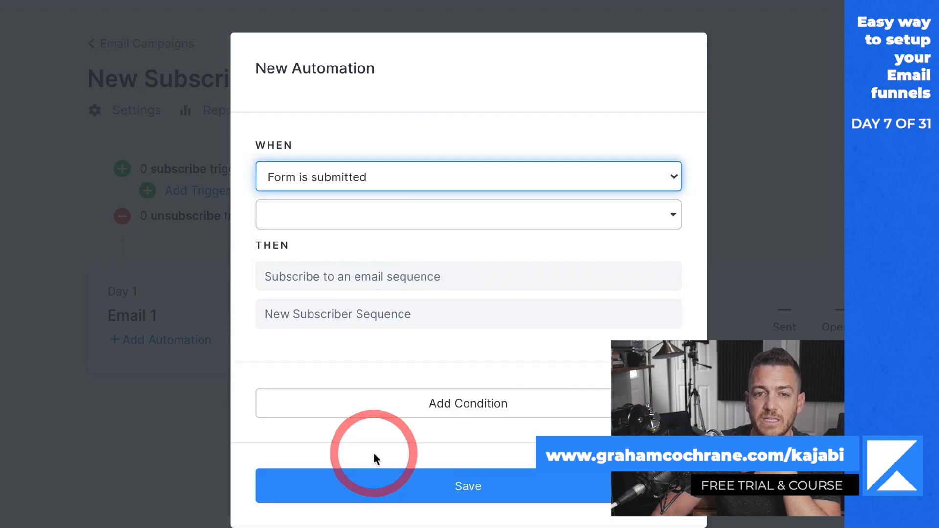
click(493, 222)
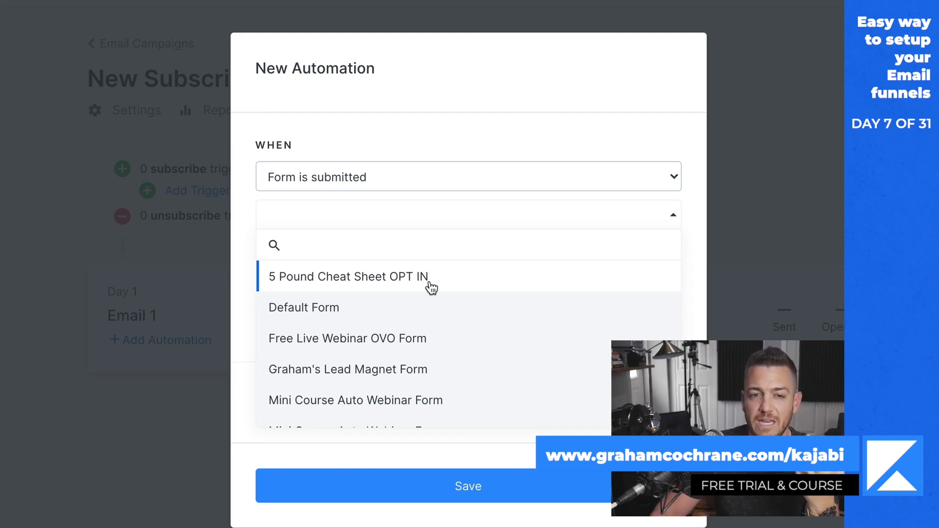
click(430, 282)
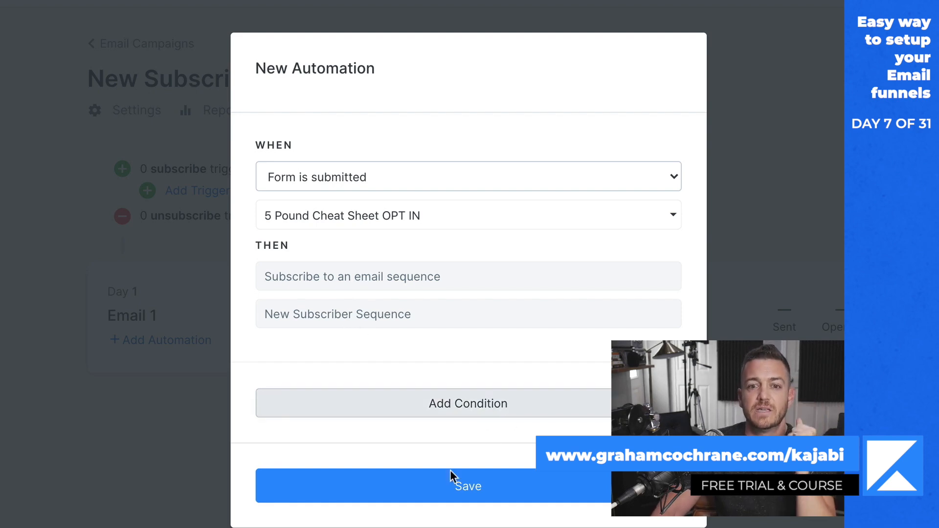
click(446, 489)
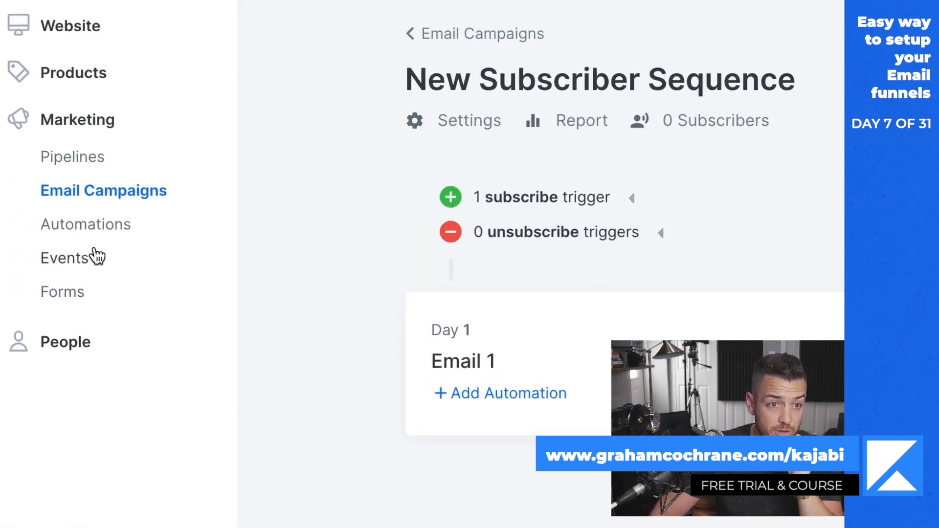
Open the "5 Pound Cheat Sheet OPT IN" form and examine its automations.
click(75, 293)
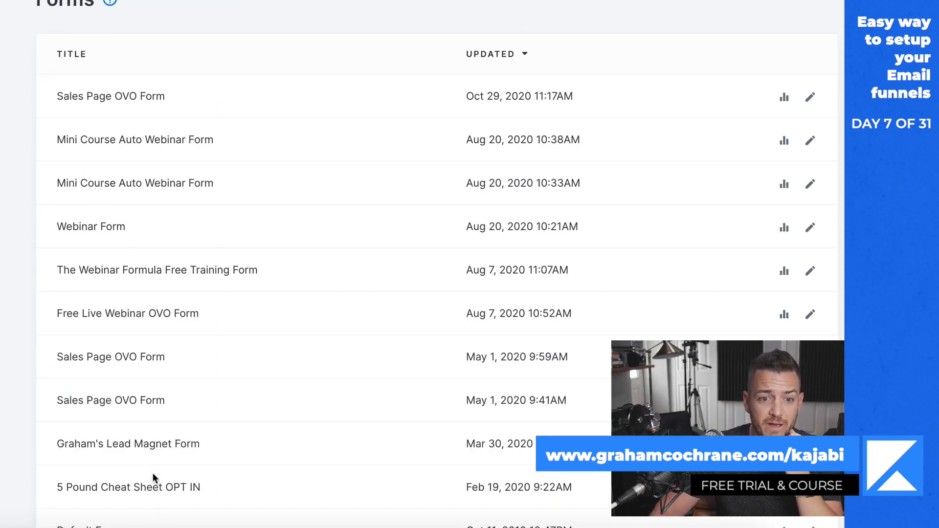
click(156, 489)
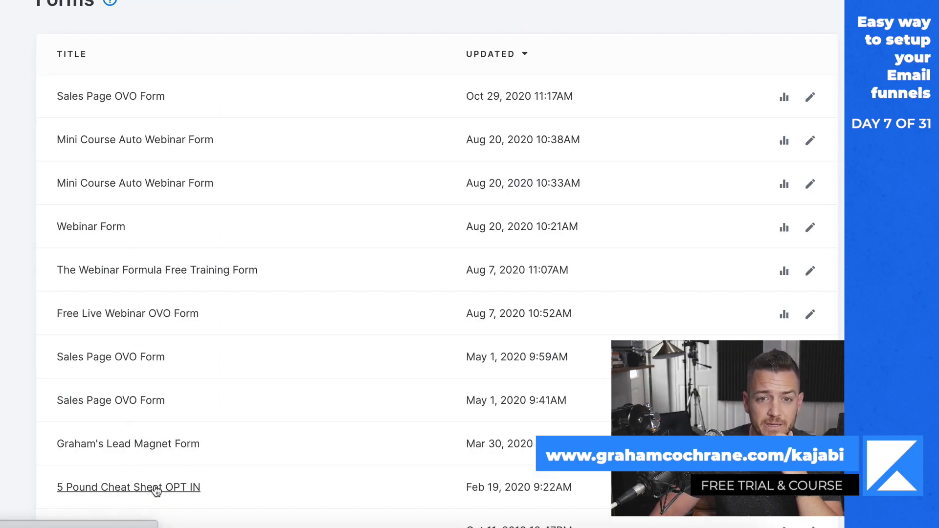
scroll(557, 346, down, 3)
scroll(599, 367, down, 2)
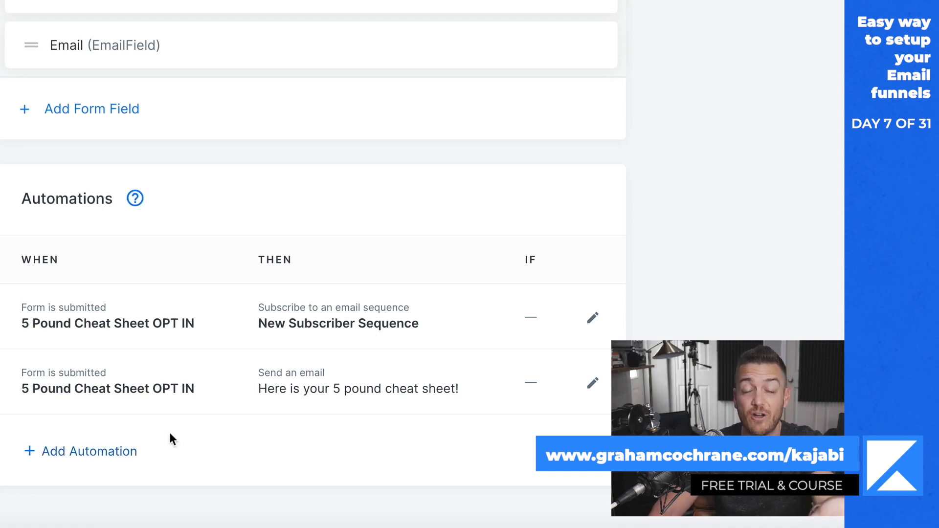
click(97, 457)
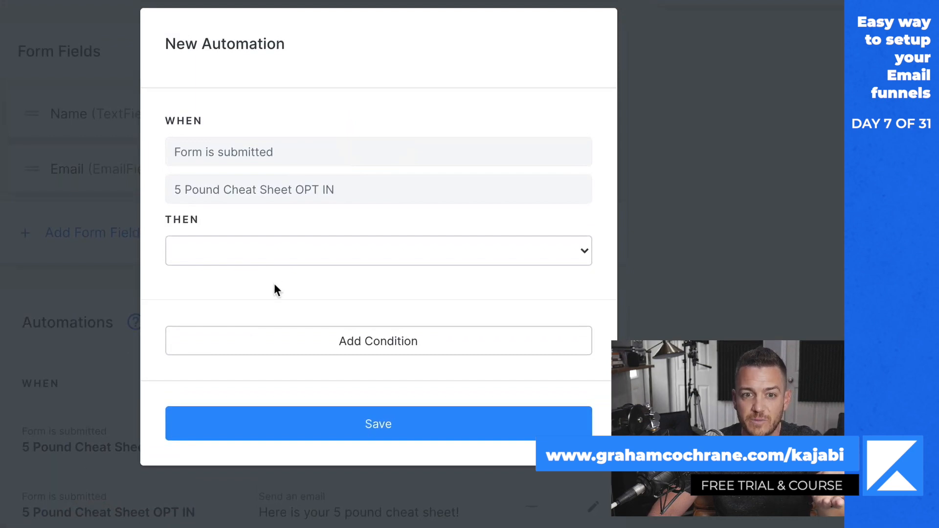
click(278, 254)
click(284, 342)
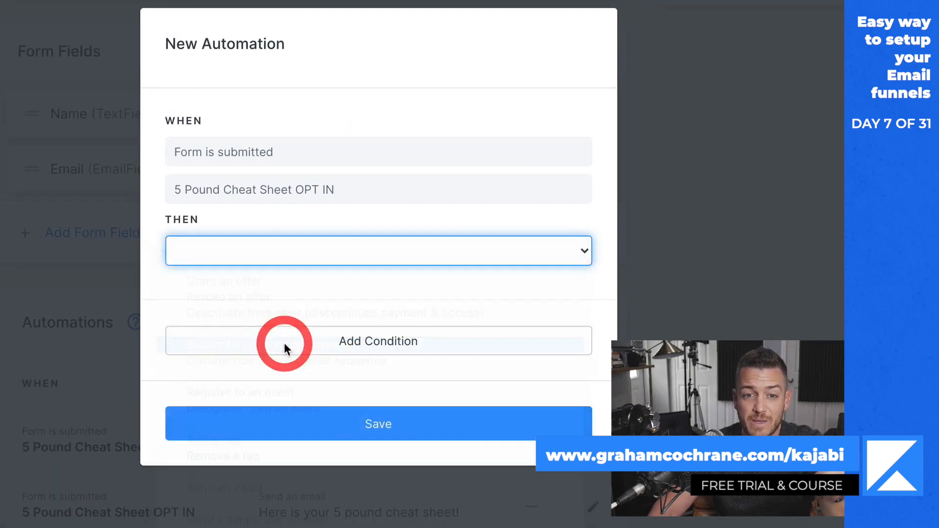
click(315, 298)
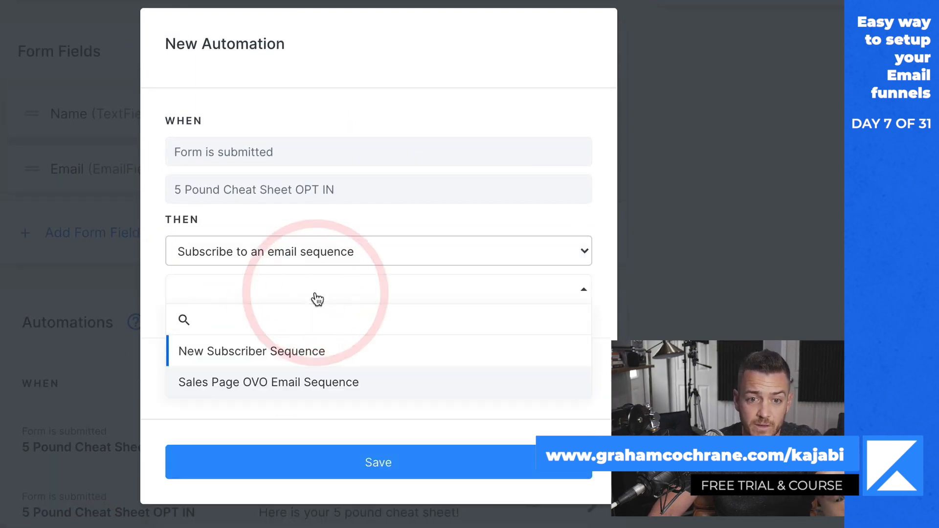
click(405, 90)
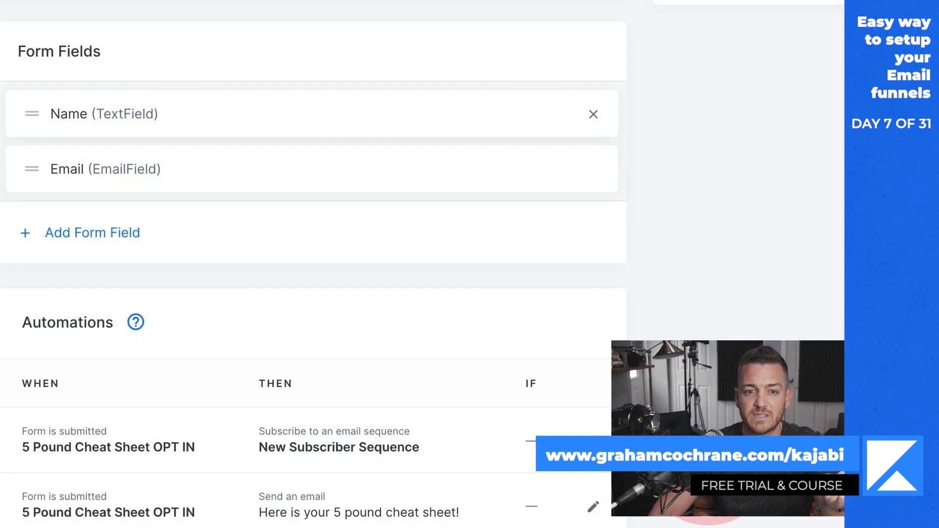
Open the form's "Here is your 5 pound cheat sheet!" email automation and remove the extra blank line below the greeting.
scroll(146, 466, down, 2)
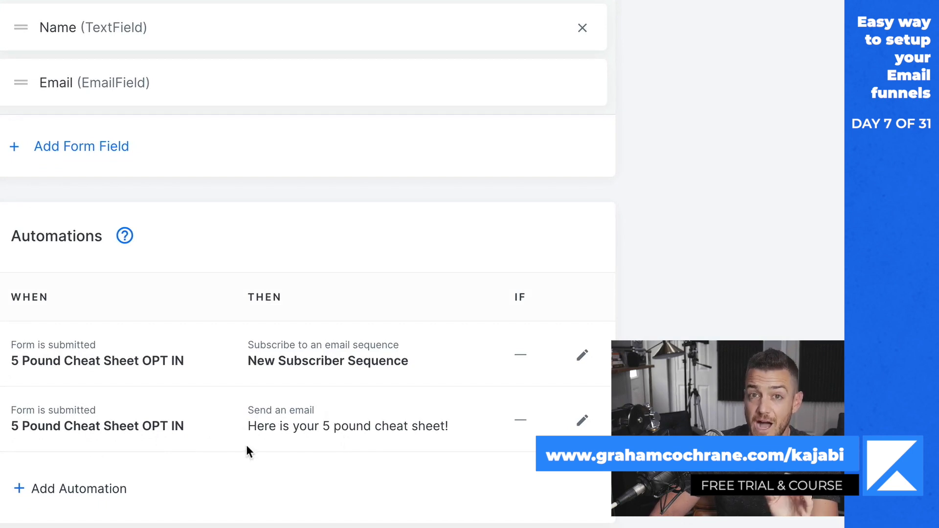
click(580, 421)
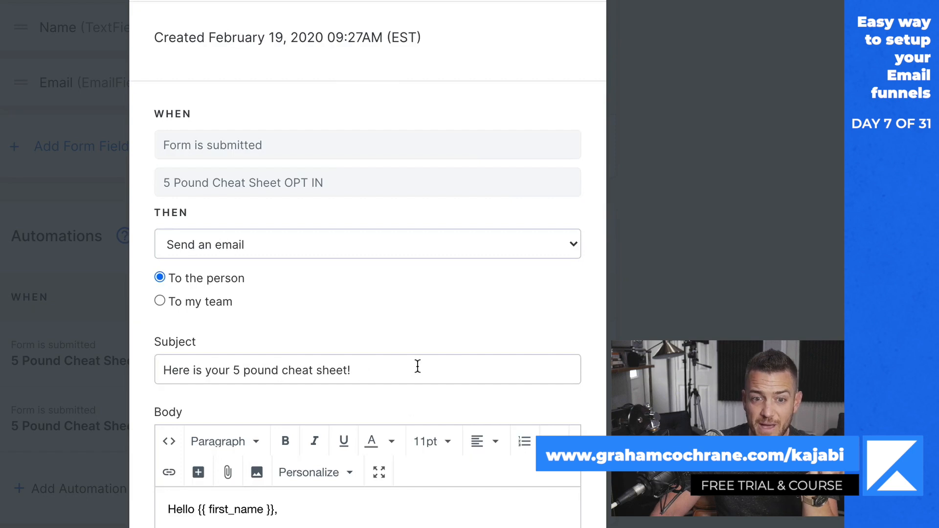
scroll(419, 367, down, 2)
scroll(309, 424, down, 2)
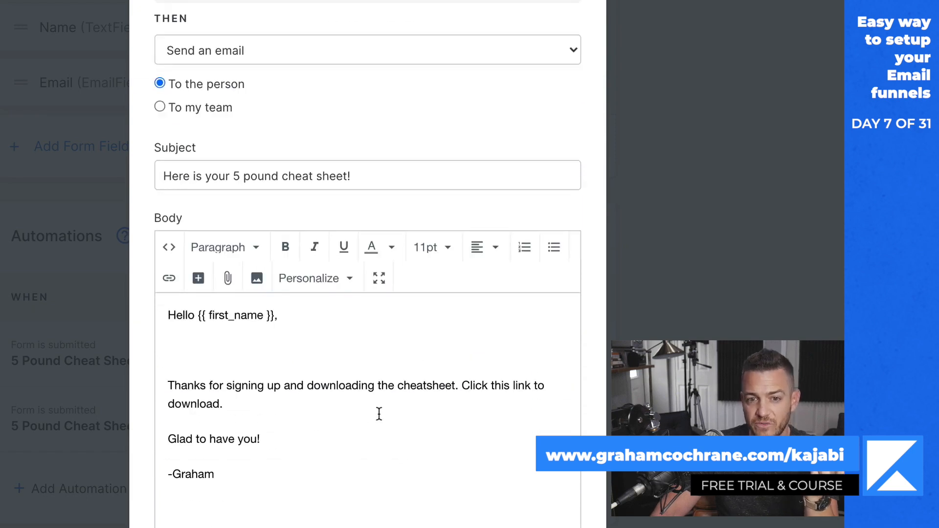
click(231, 351)
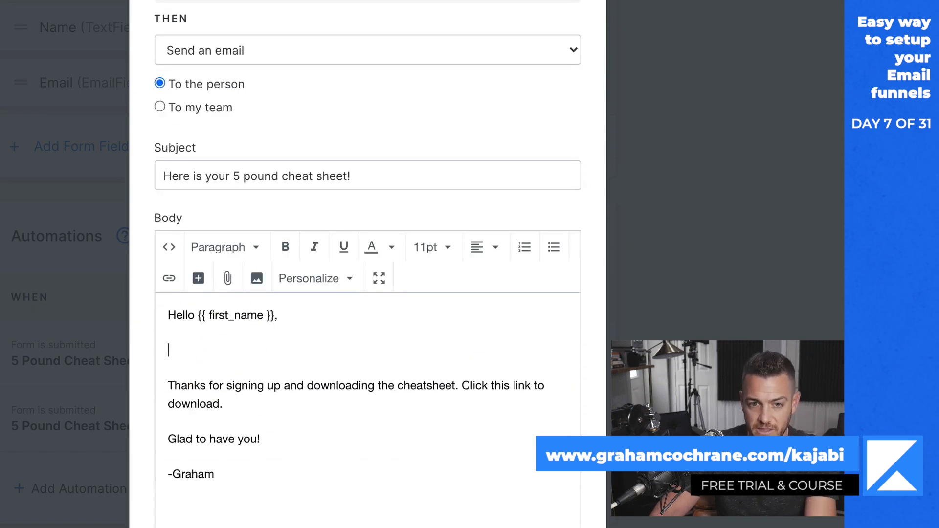
key(BackSpace)
scroll(294, 372, down, 2)
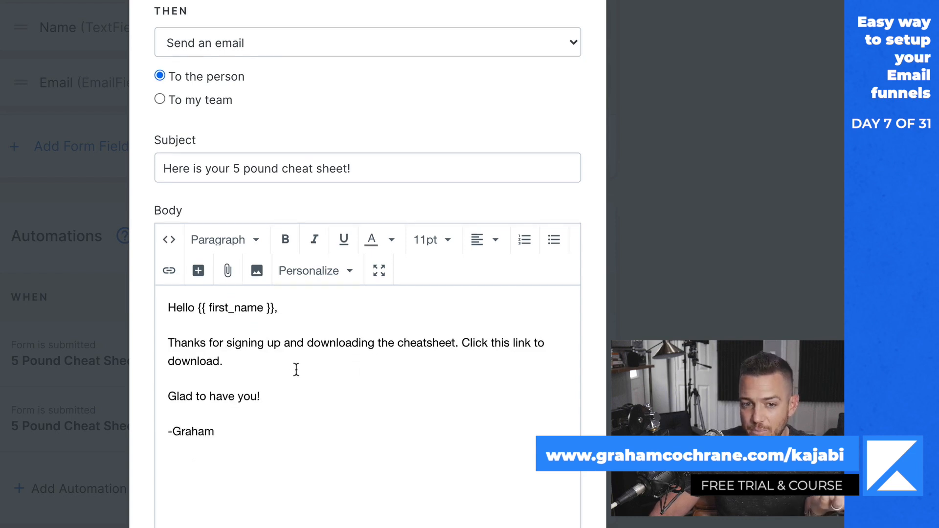
scroll(296, 375, up, 5)
scroll(297, 375, up, 1)
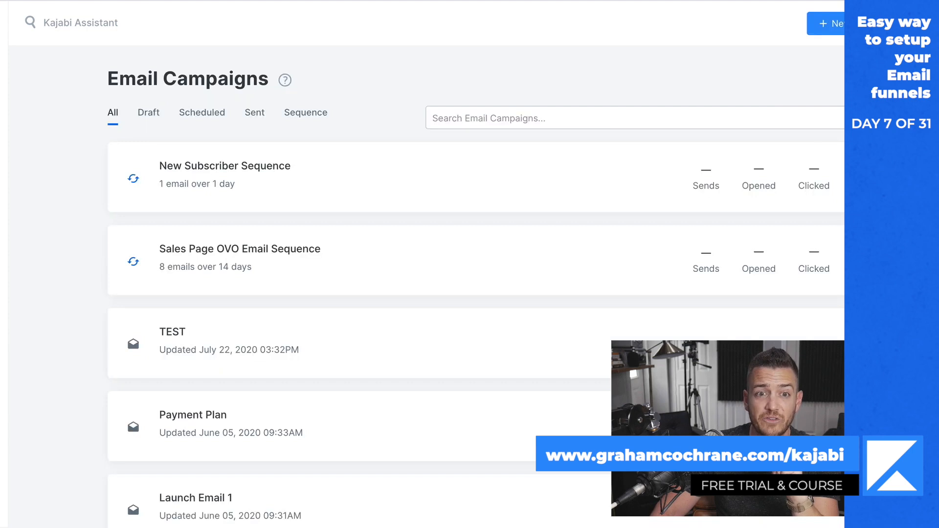
Add a Day 2 email to New Subscriber Sequence with the subject "Best secret" and the body "Check this out".
click(280, 168)
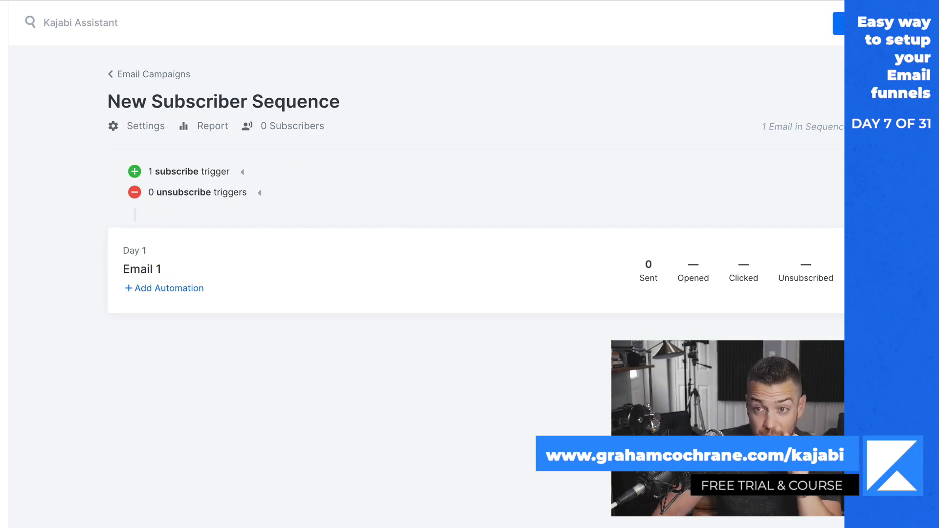
click(874, 26)
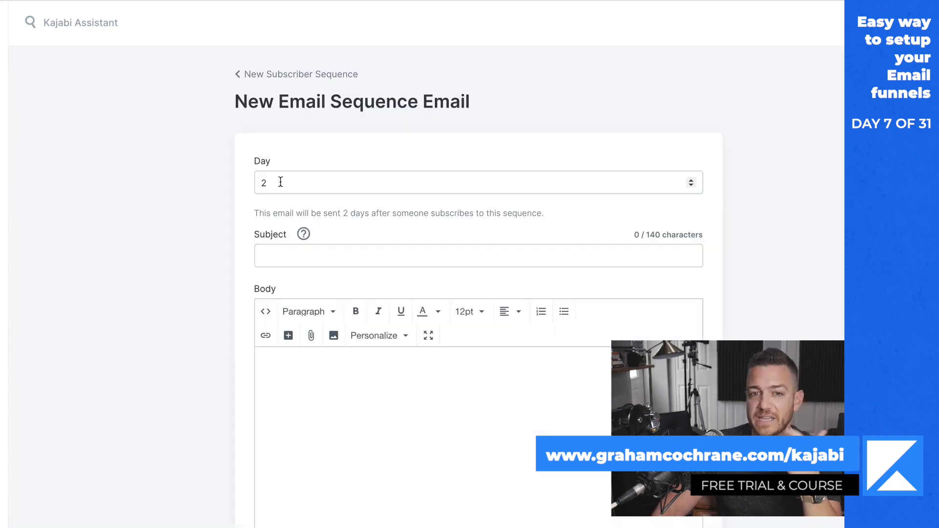
click(314, 257)
text(Best secret)
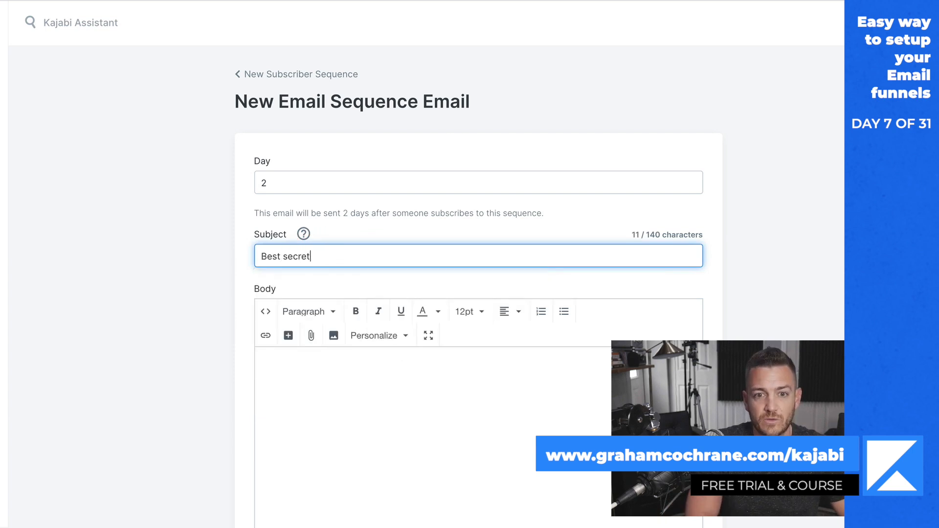
key(Tab)
text(Check this o)
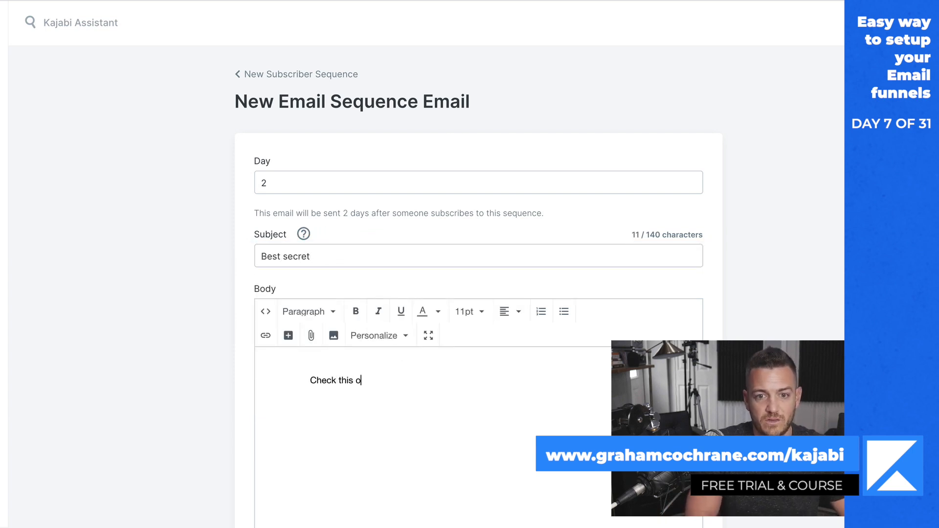
text(ut)
scroll(522, 342, down, 4)
click(698, 504)
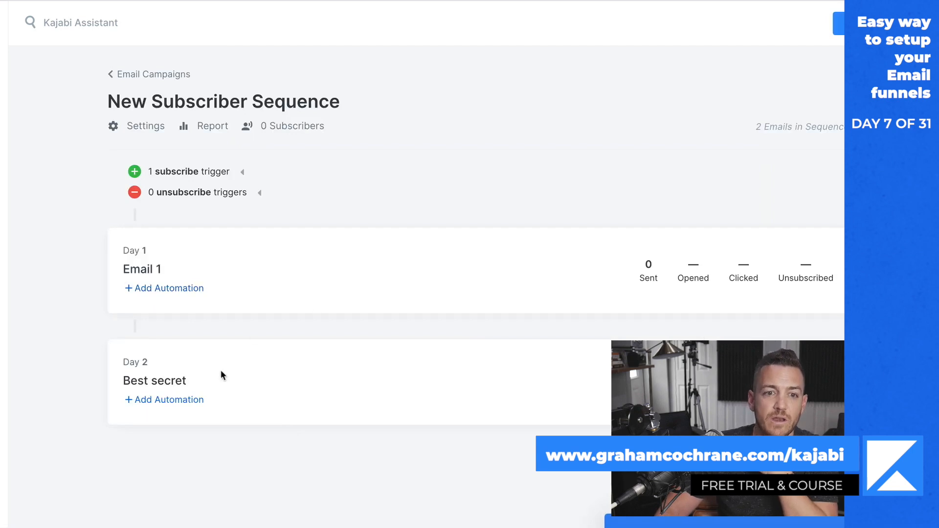
Add a Day 0 email to the sequence with the subject "Bonus gift" and the body "I've got something you'll like".
click(839, 23)
click(411, 258)
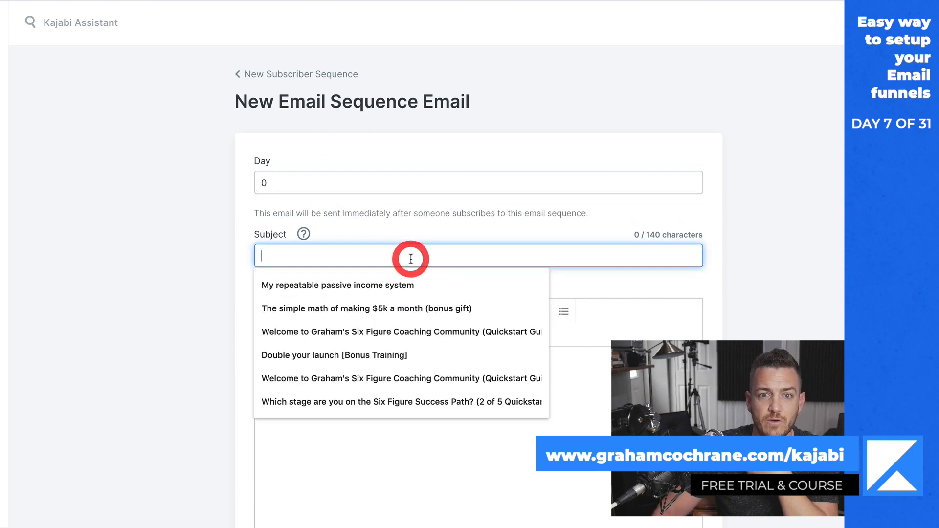
text(Bonus gift)
key(Tab)
text(I've got something you'll like)
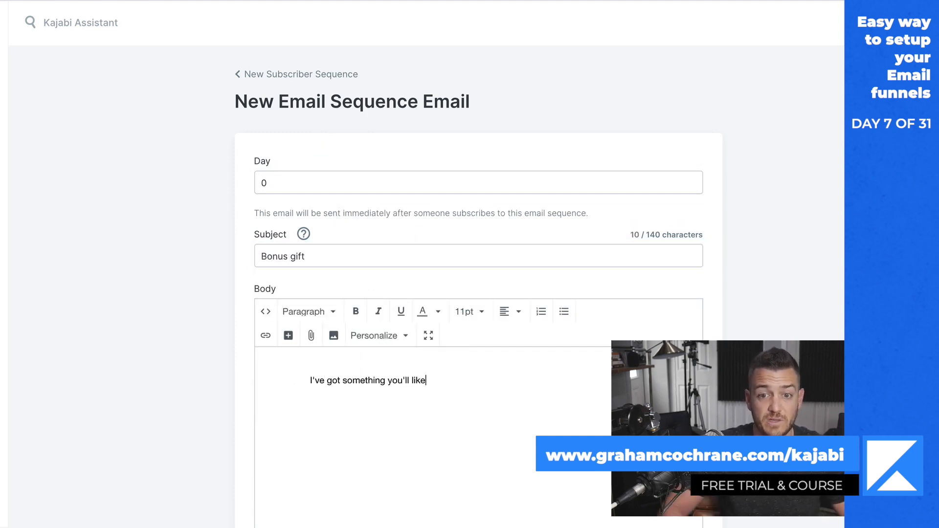
scroll(684, 515, down, 4)
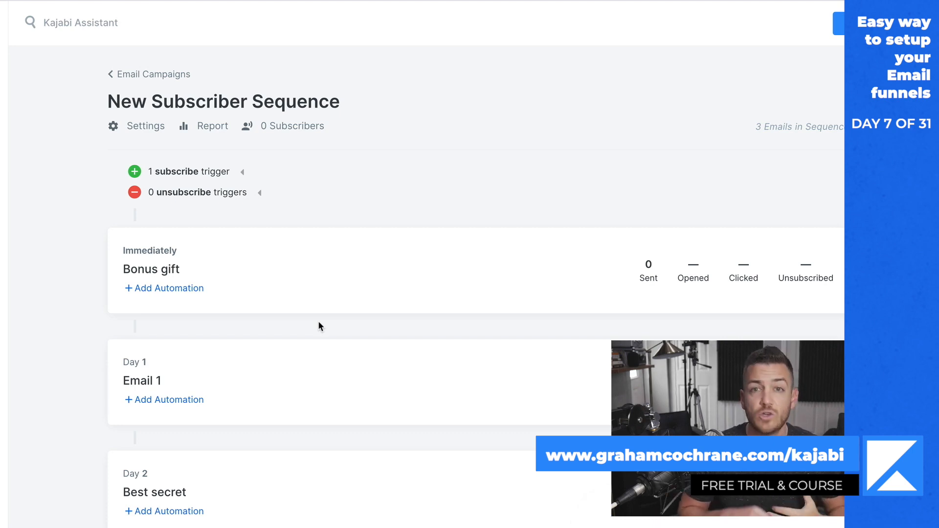
In the sequence's settings, exclude subscribers who have purchased My First Mini Course Offer.
scroll(318, 321, down, 1)
scroll(318, 321, up, 1)
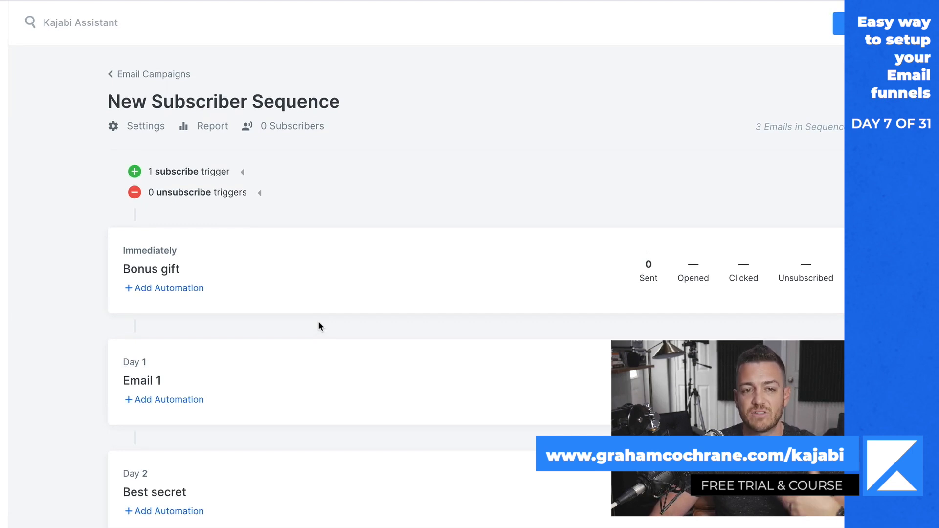
click(148, 131)
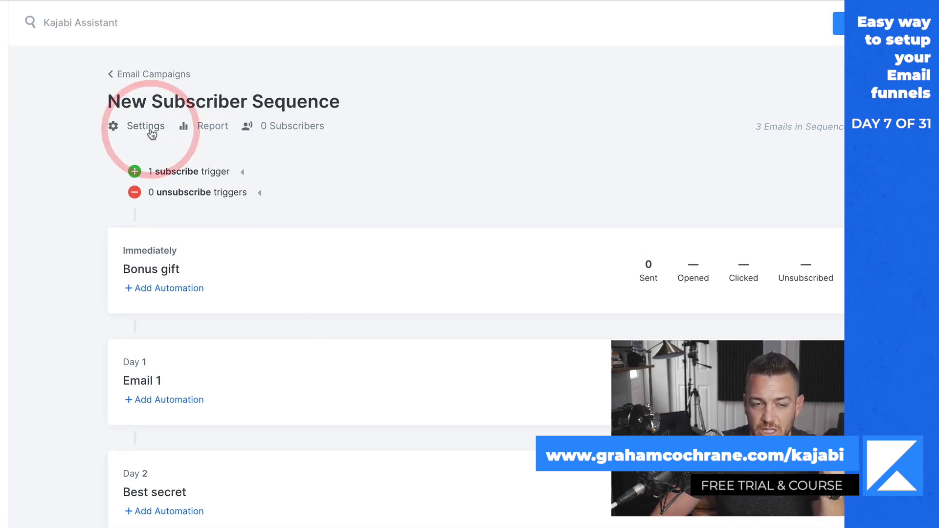
scroll(630, 308, down, 4)
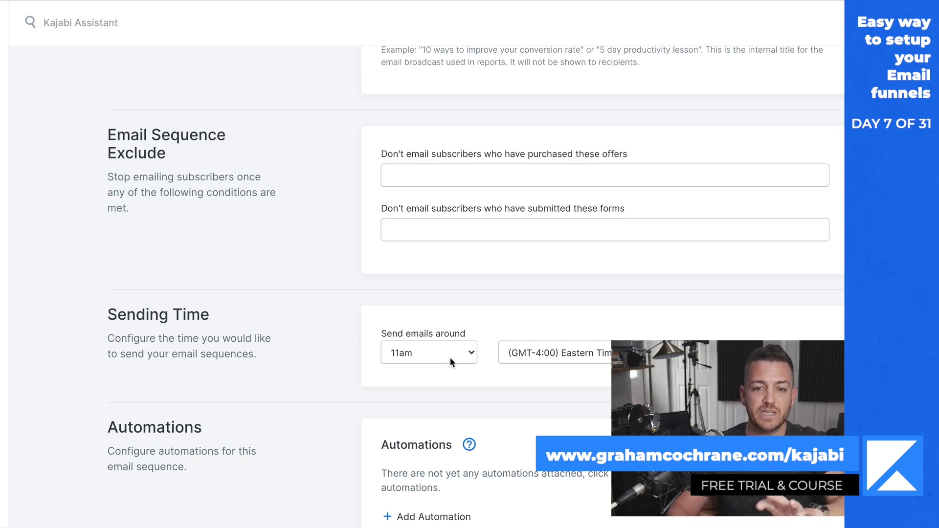
scroll(485, 267, up, 1)
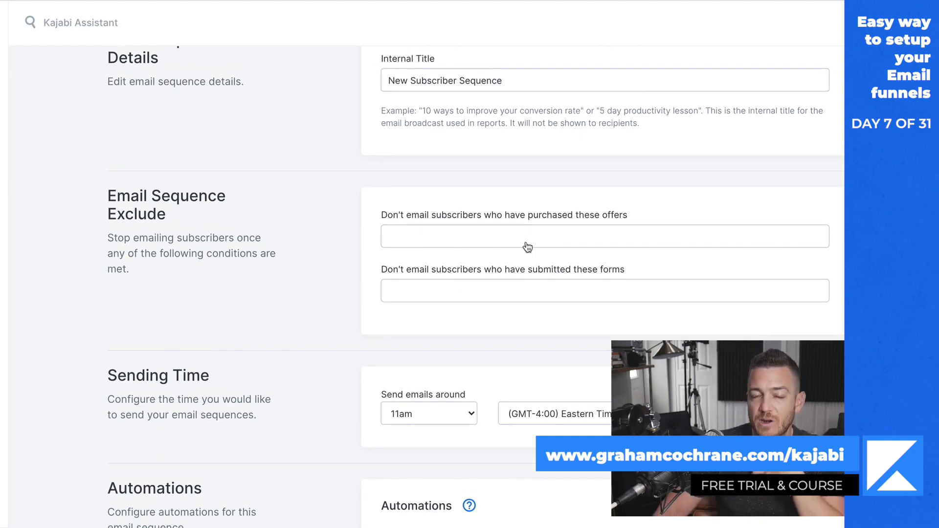
click(525, 246)
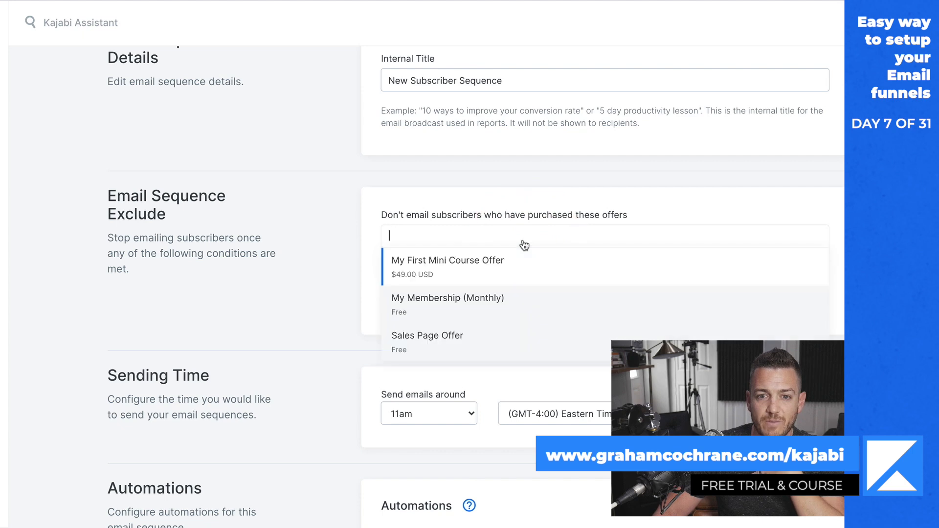
click(456, 268)
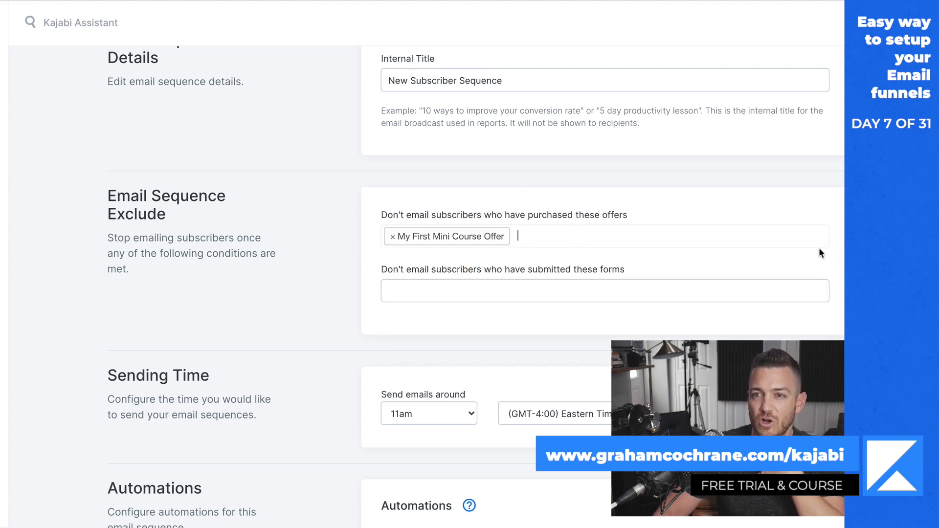
Set the sequence's sending time to 10am, save the settings and return to New Subscriber Sequence.
click(452, 413)
click(451, 405)
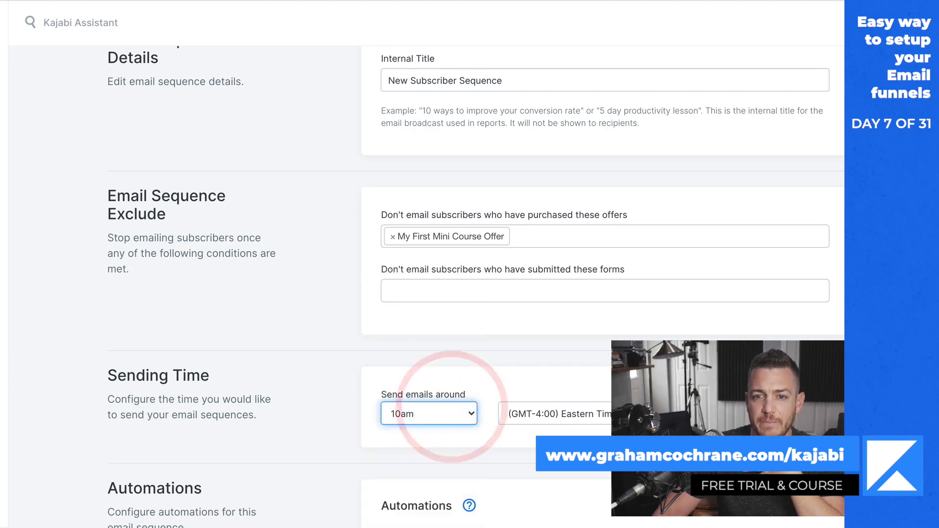
scroll(476, 288, up, 2)
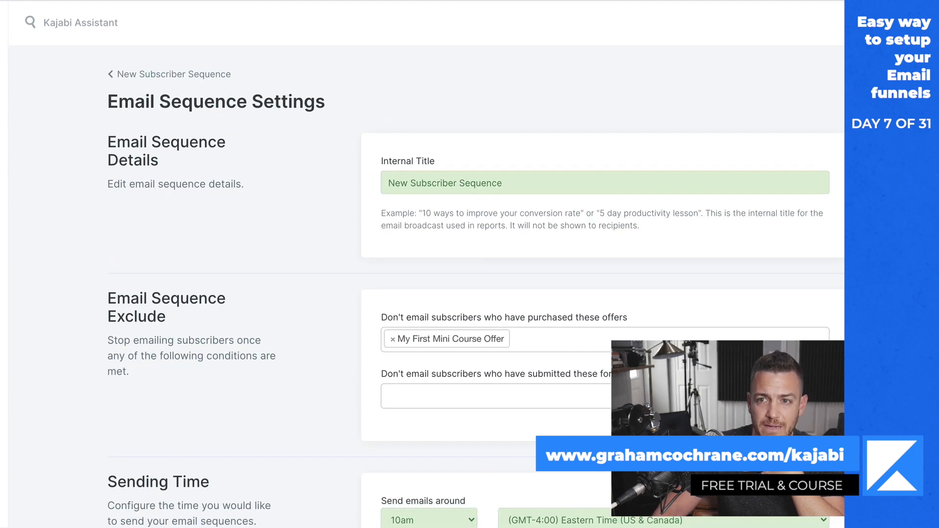
click(130, 79)
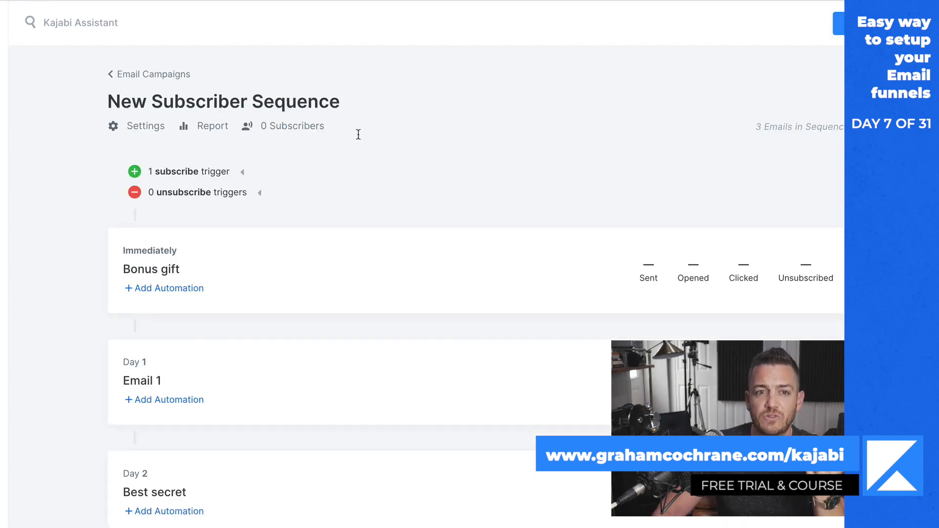